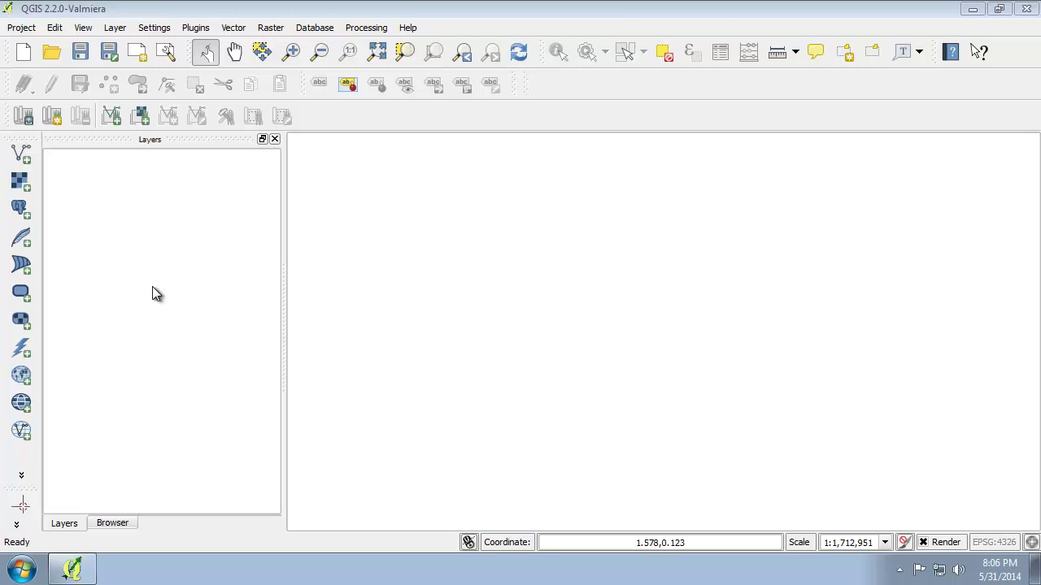
# - Add 'USA States Area.shp' from C:\GST 104\Lab 1 as a vector layer
pyautogui.click(31, 162)
pyautogui.click(31, 163)
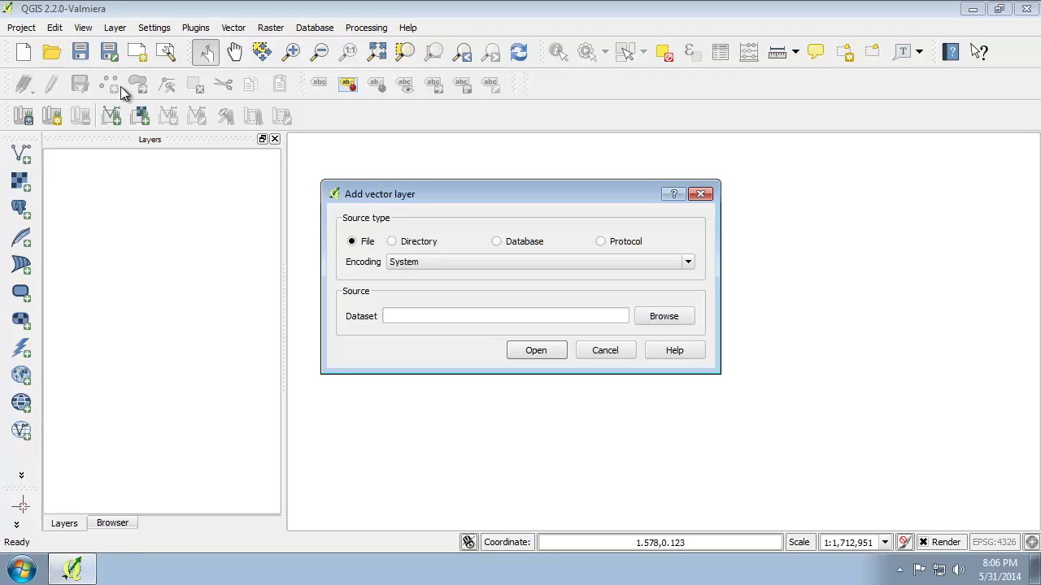
pyautogui.click(662, 323)
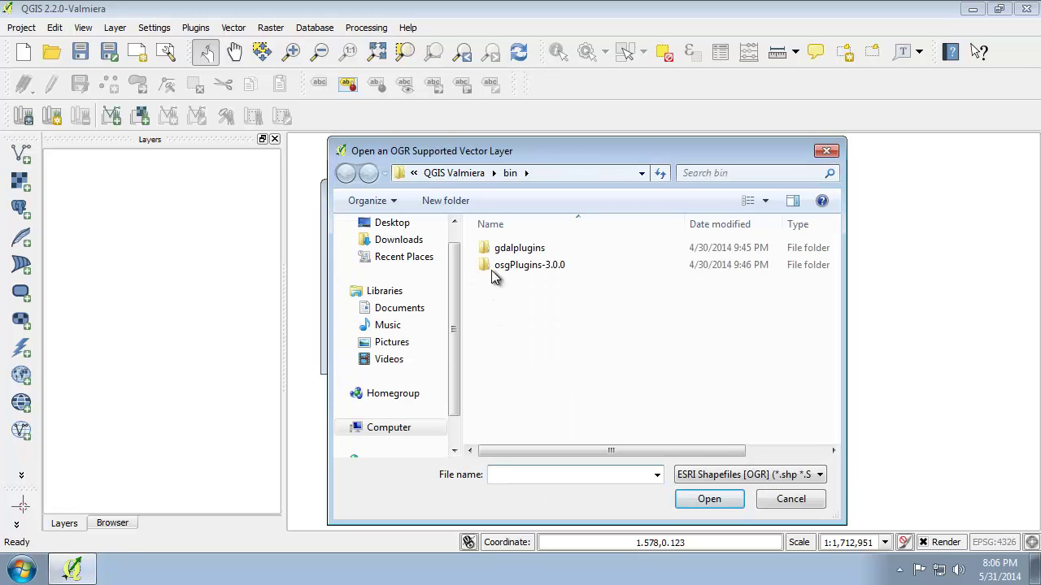
pyautogui.moveTo(454, 259); pyautogui.dragTo(453, 360)
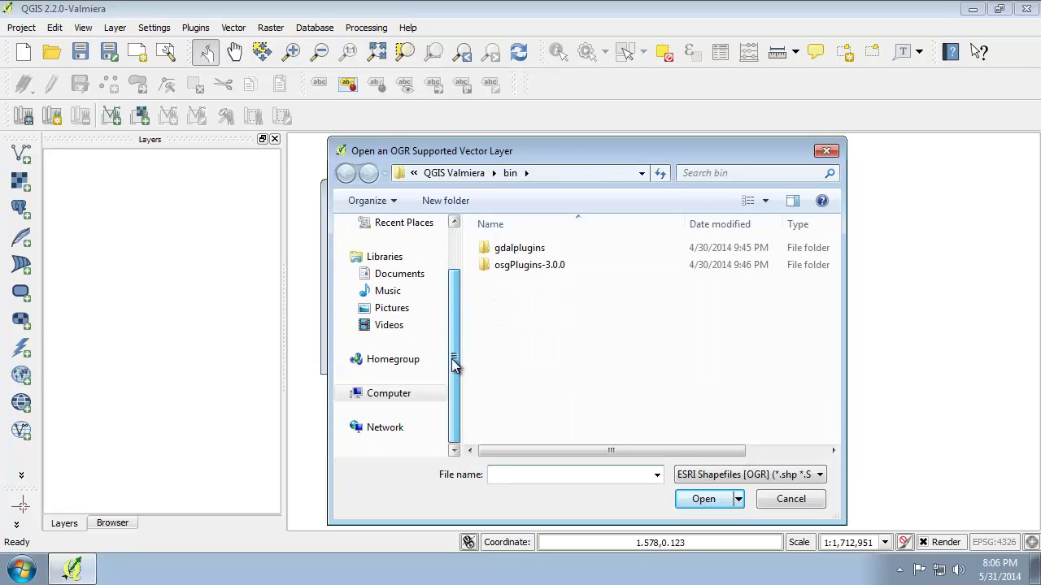
pyautogui.click(342, 394)
pyautogui.click(379, 429)
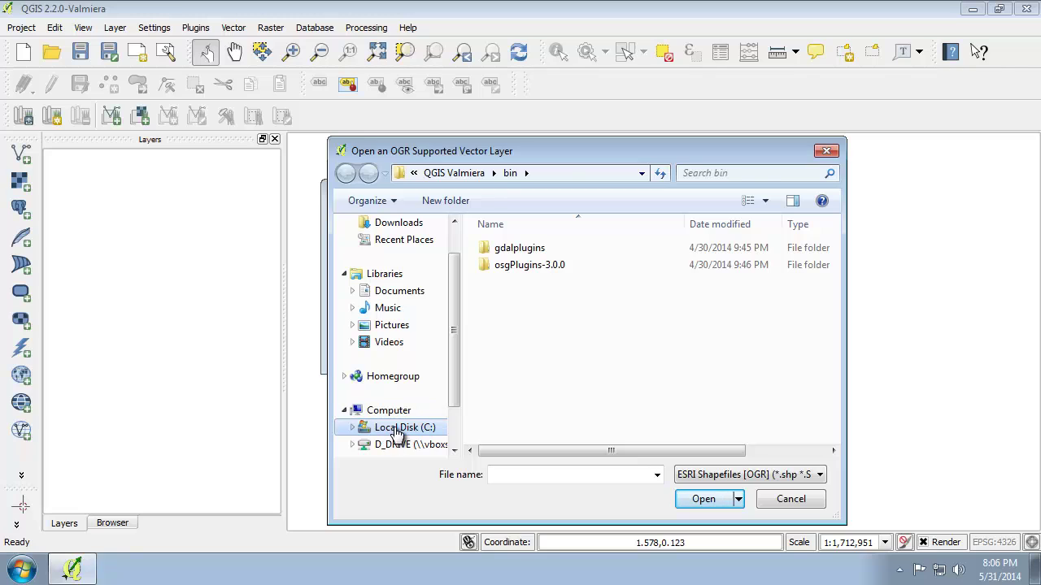
pyautogui.doubleClick(519, 252)
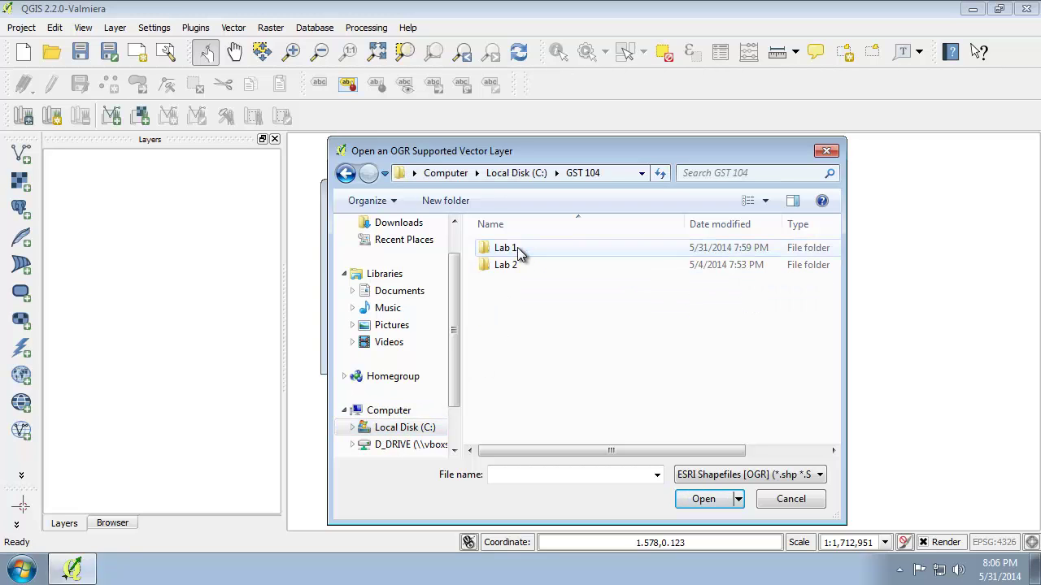
pyautogui.doubleClick(521, 251)
pyautogui.doubleClick(512, 267)
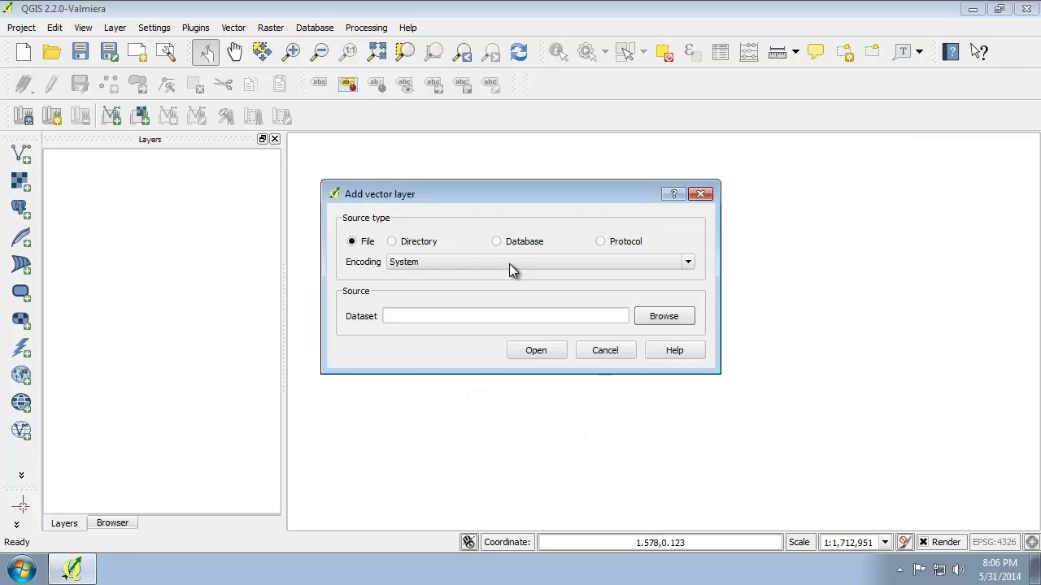
pyautogui.click(540, 350)
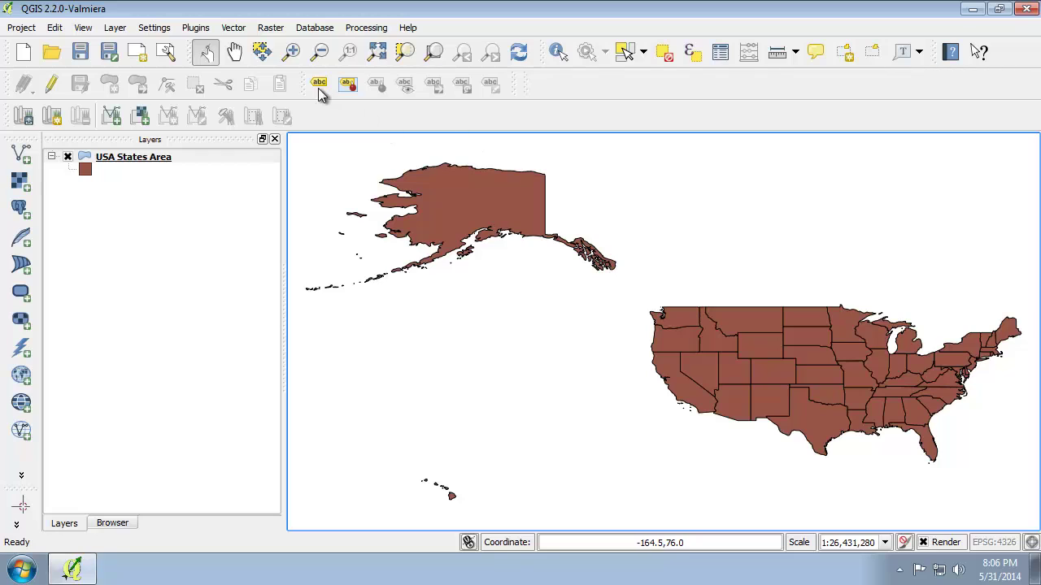
# - Zoom into a box around the lower 48 states and open USA States Area layer properties
pyautogui.click(292, 52)
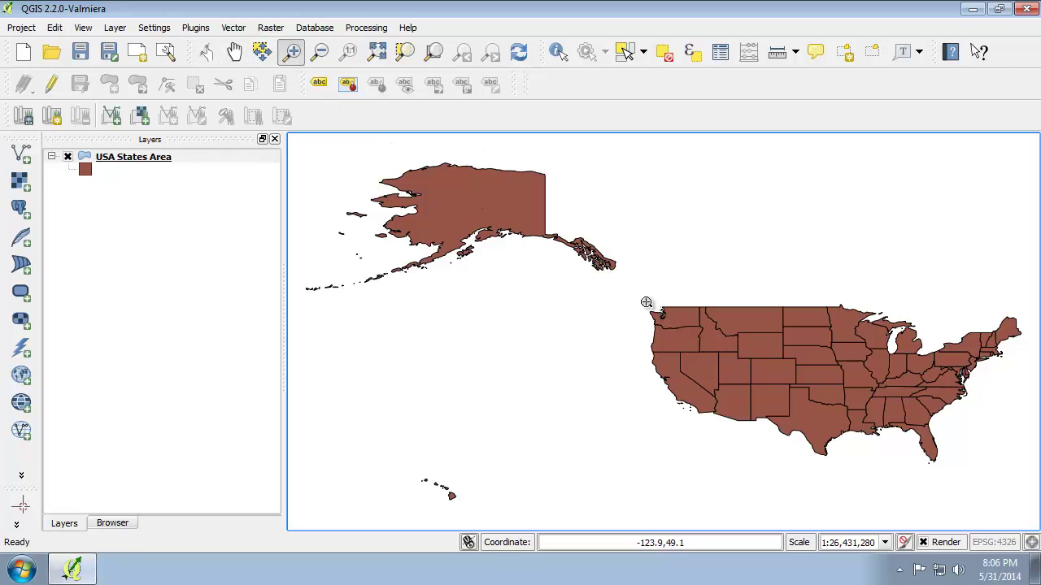
pyautogui.moveTo(642, 299); pyautogui.dragTo(1031, 469)
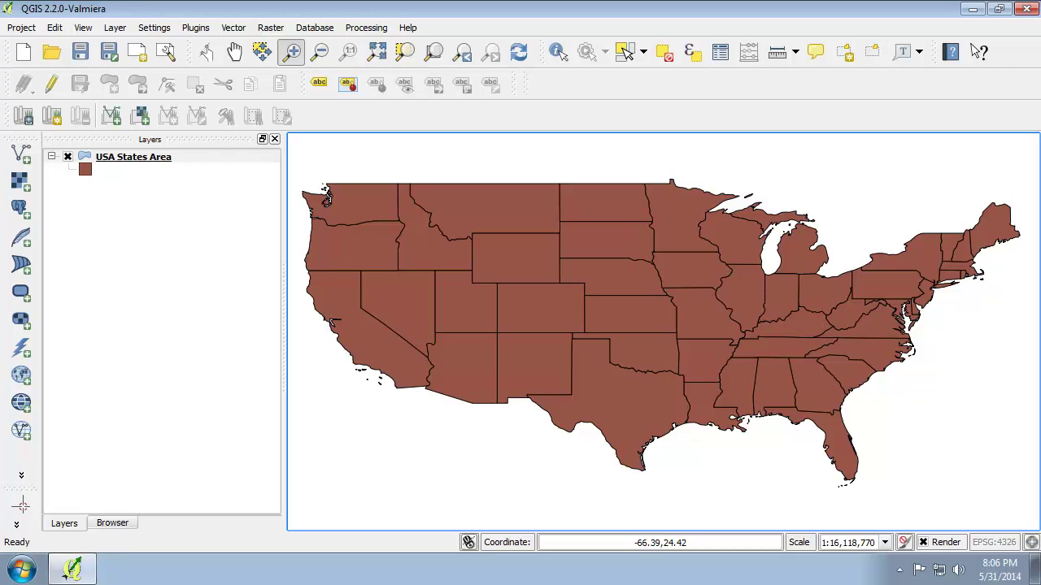
pyautogui.click(138, 161)
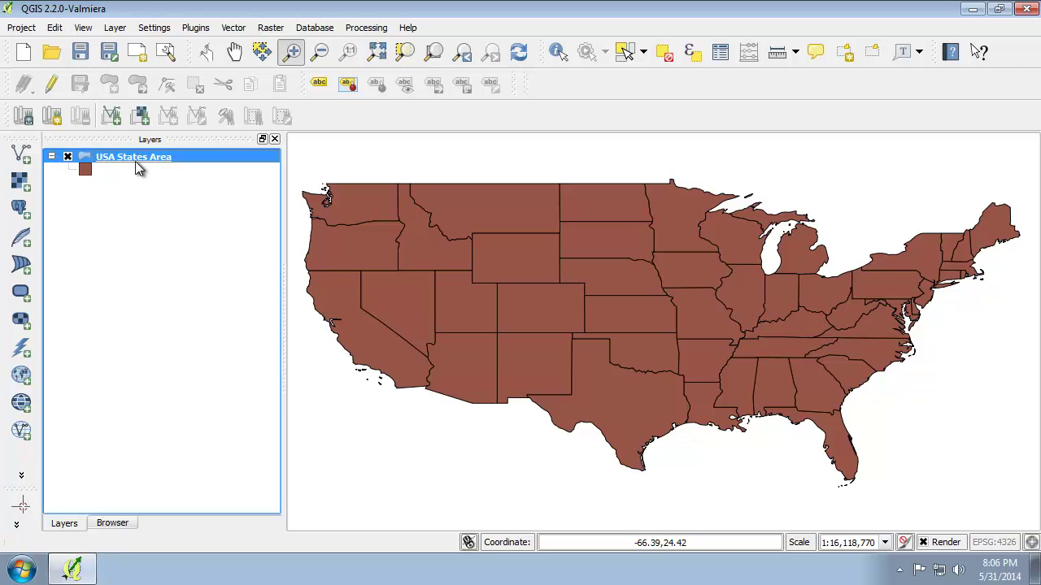
pyautogui.doubleClick(135, 161)
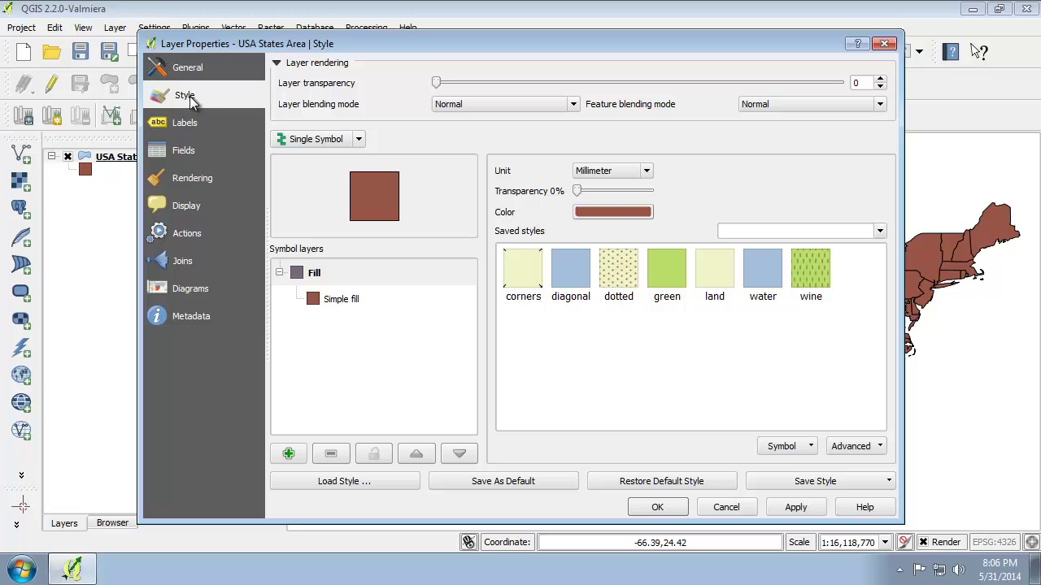
# - Switch the layer symbology to Categorized using the name column
pyautogui.click(359, 141)
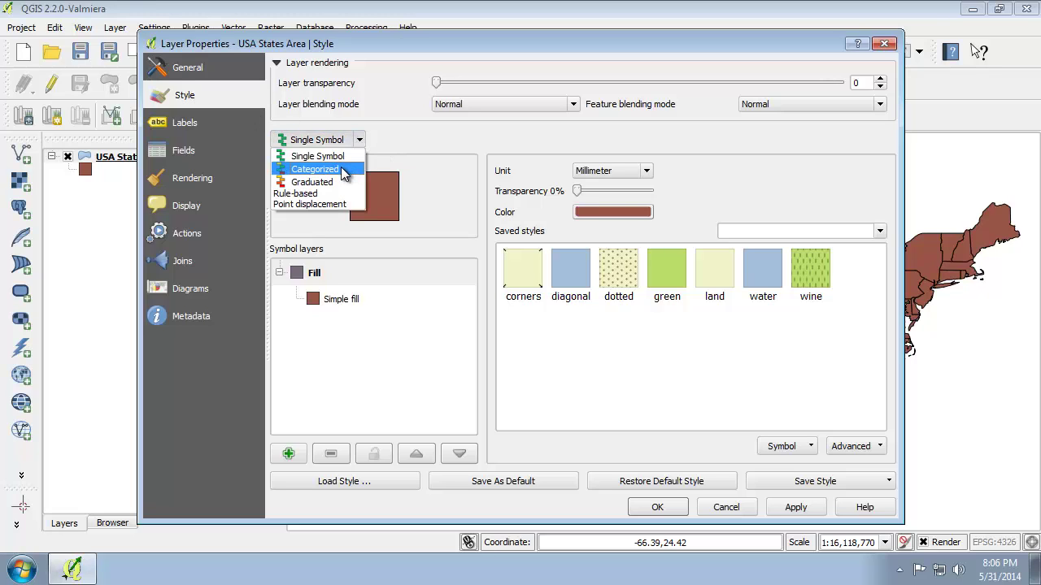
pyautogui.click(341, 169)
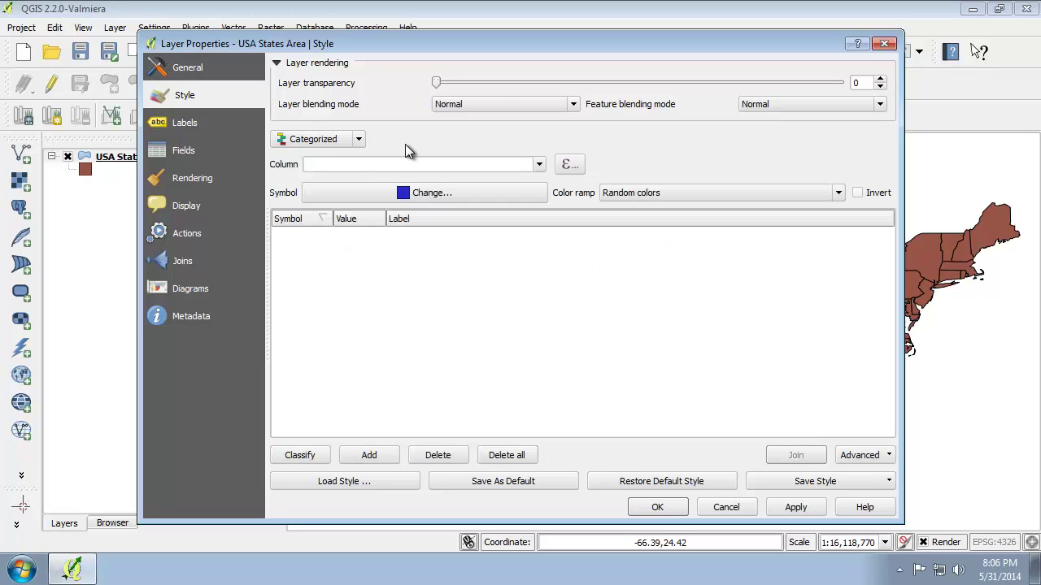
pyautogui.click(539, 165)
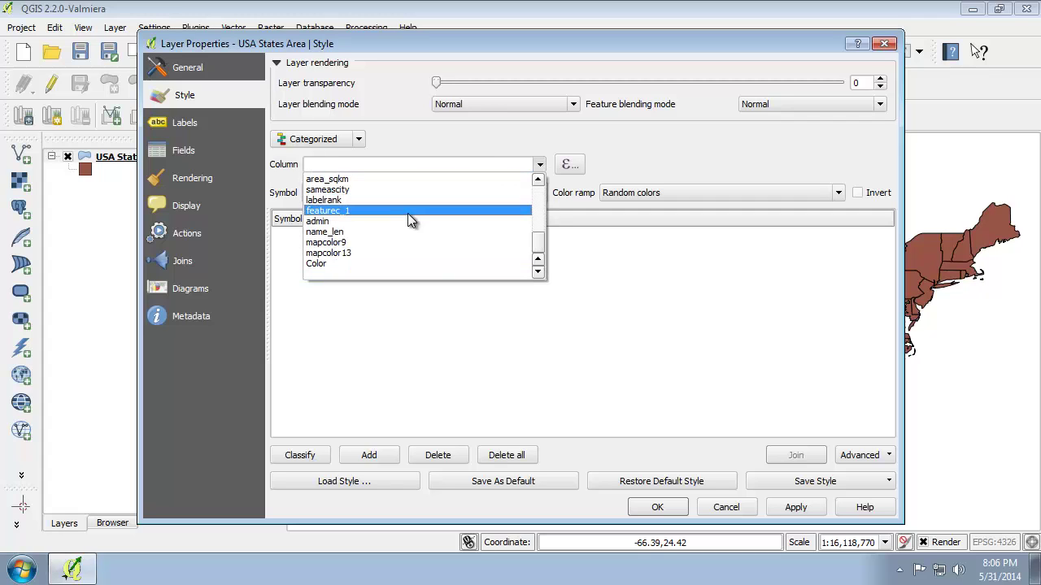
pyautogui.scroll(10, 405, 215)
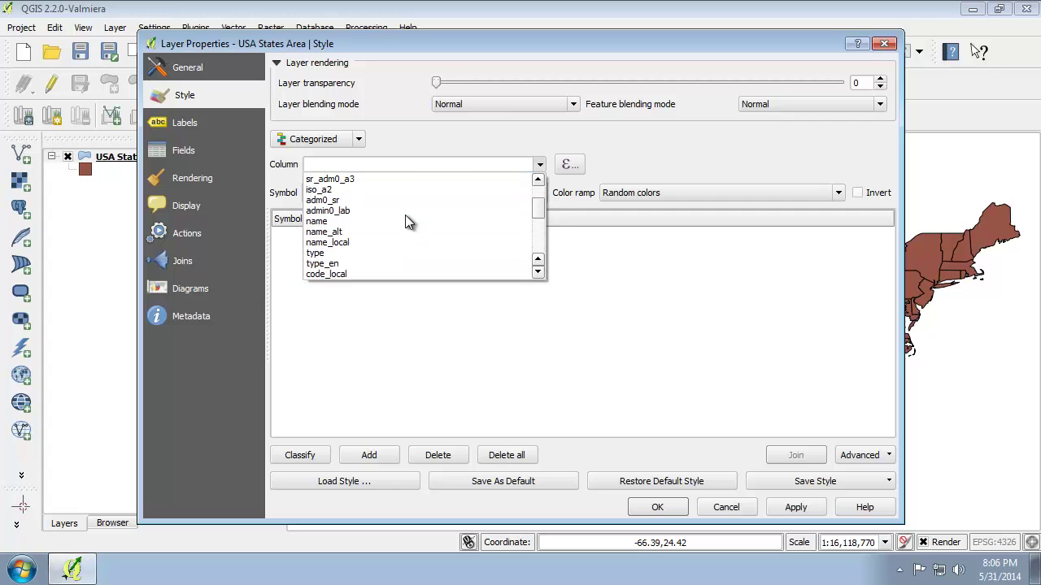
pyautogui.scroll(-2, 404, 215)
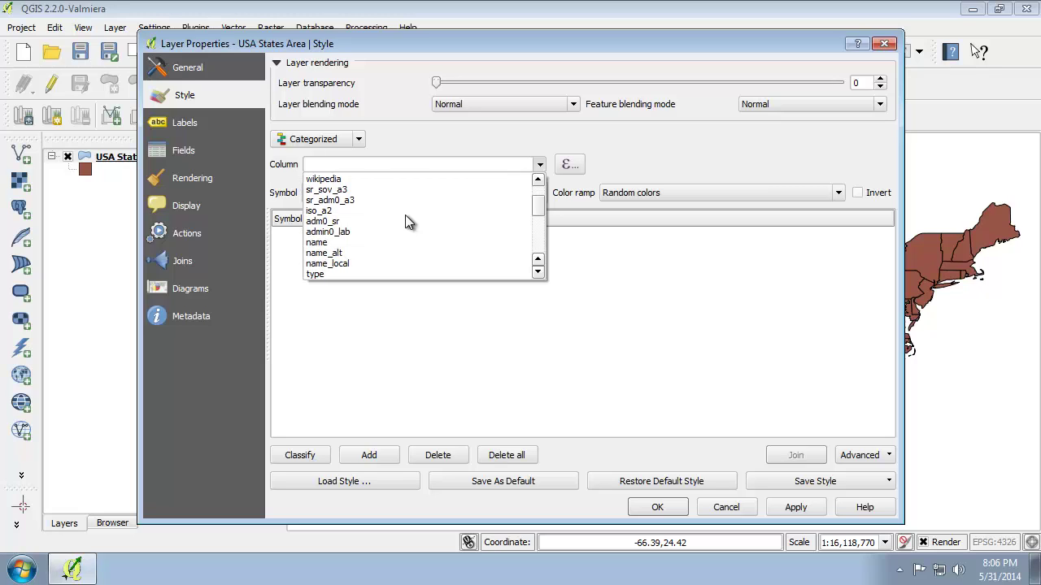
pyautogui.click(362, 242)
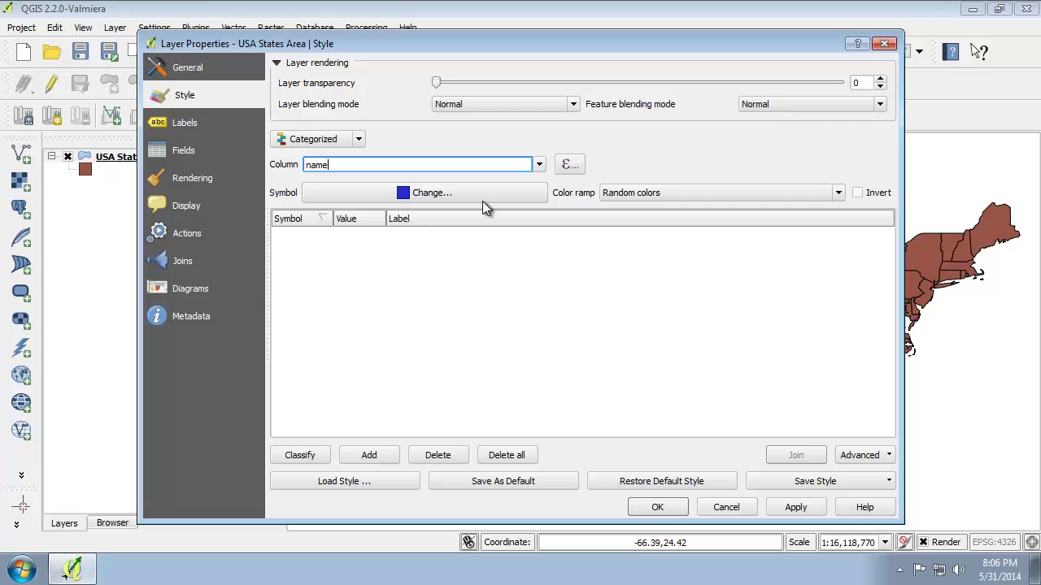
# - Choose the Spectral colour ramp, classify a category per state, and confirm the style
pyautogui.click(646, 195)
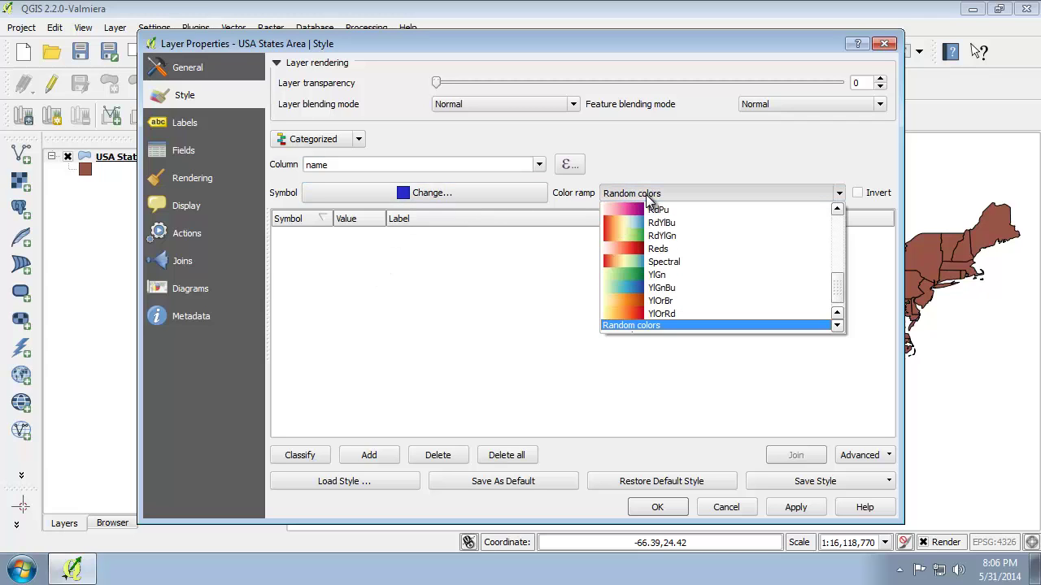
pyautogui.scroll(5, 682, 249)
pyautogui.scroll(1, 682, 249)
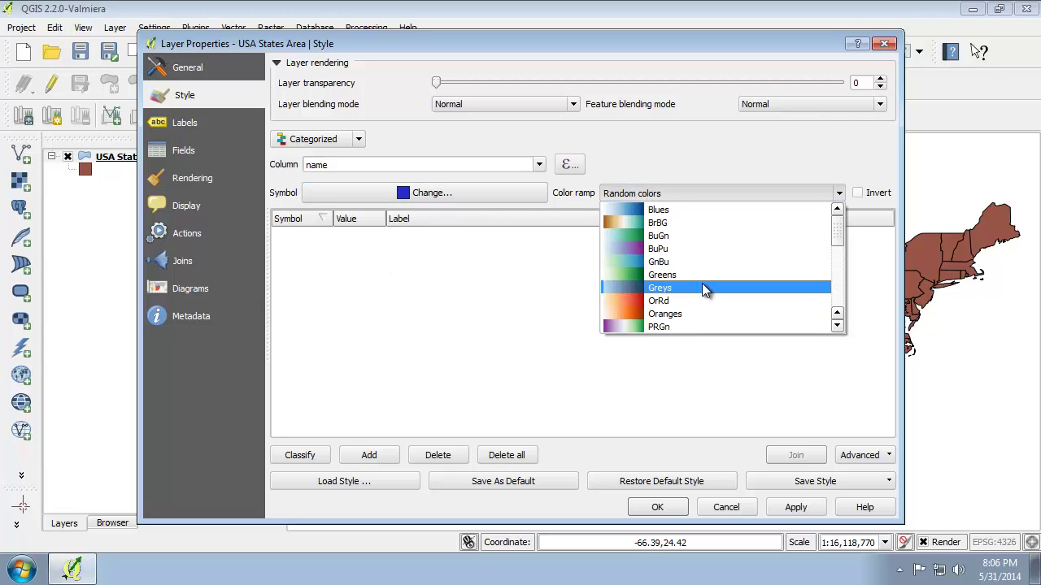
pyautogui.scroll(-2, 704, 287)
pyautogui.scroll(-5, 703, 286)
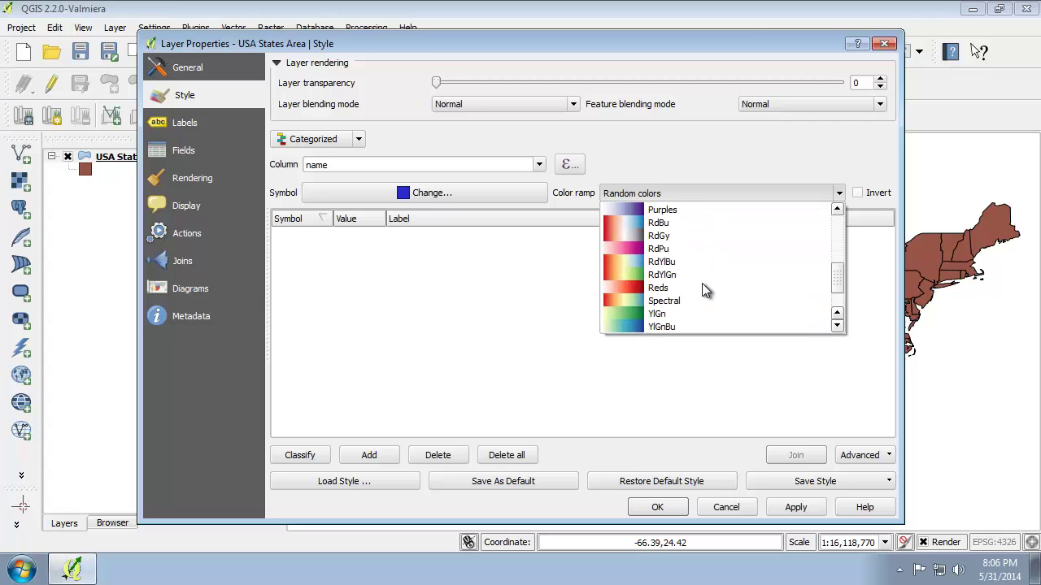
pyautogui.click(687, 248)
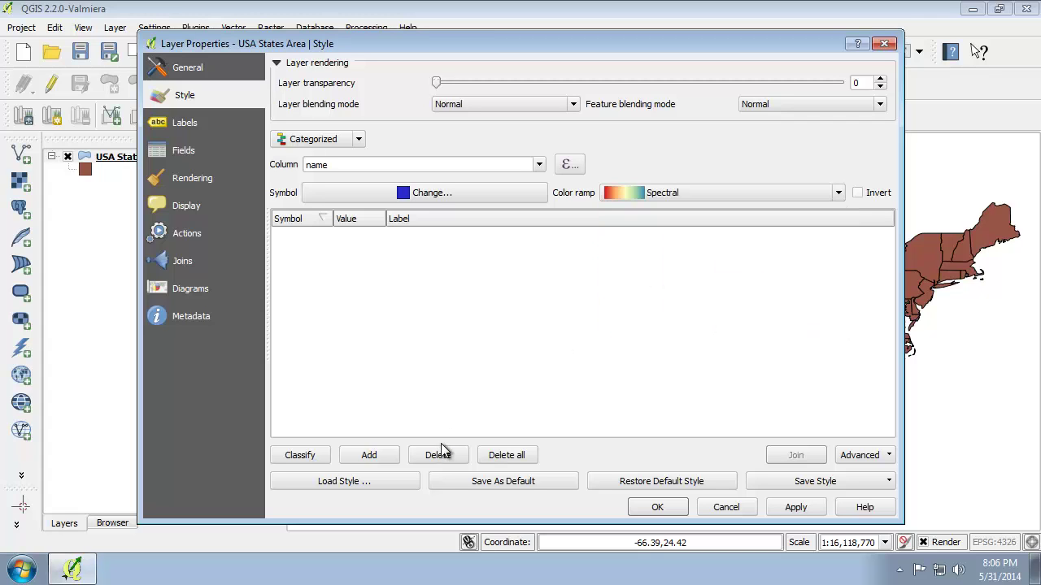
pyautogui.click(310, 457)
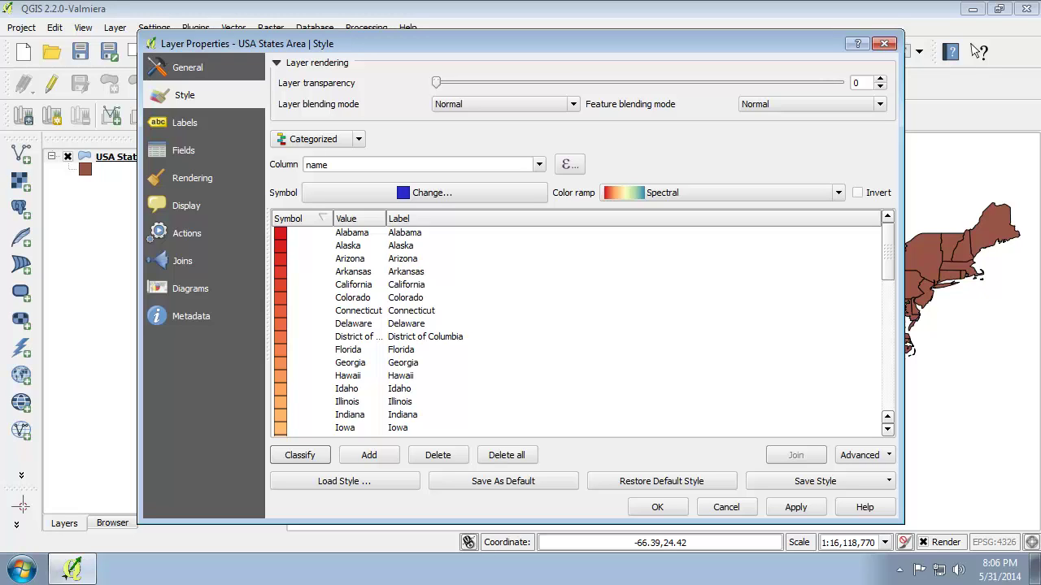
pyautogui.click(657, 507)
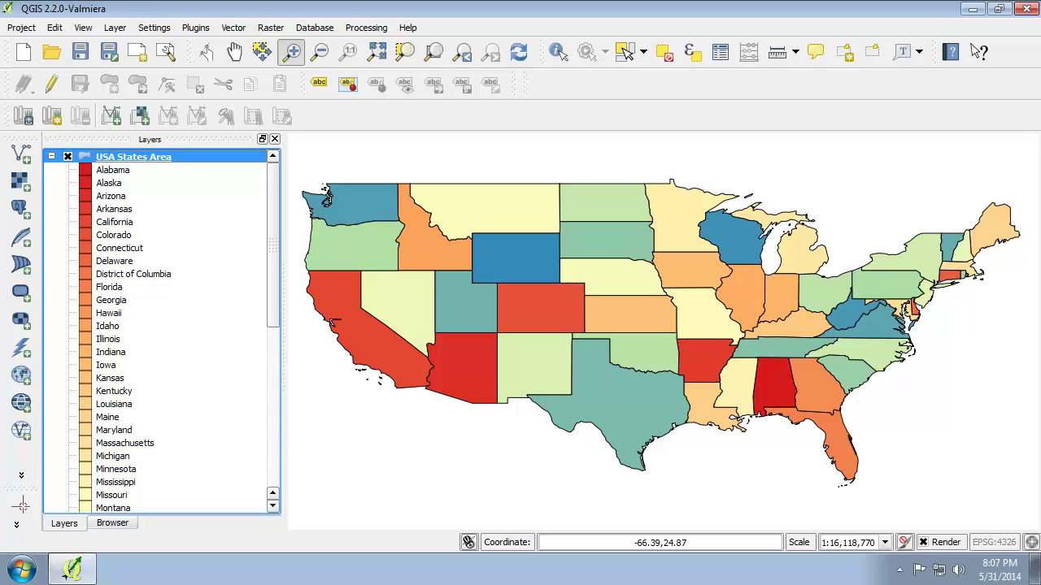
# - Change the shared Simple fill border width from 0.26 to 0.4 and apply
pyautogui.rightClick(156, 156)
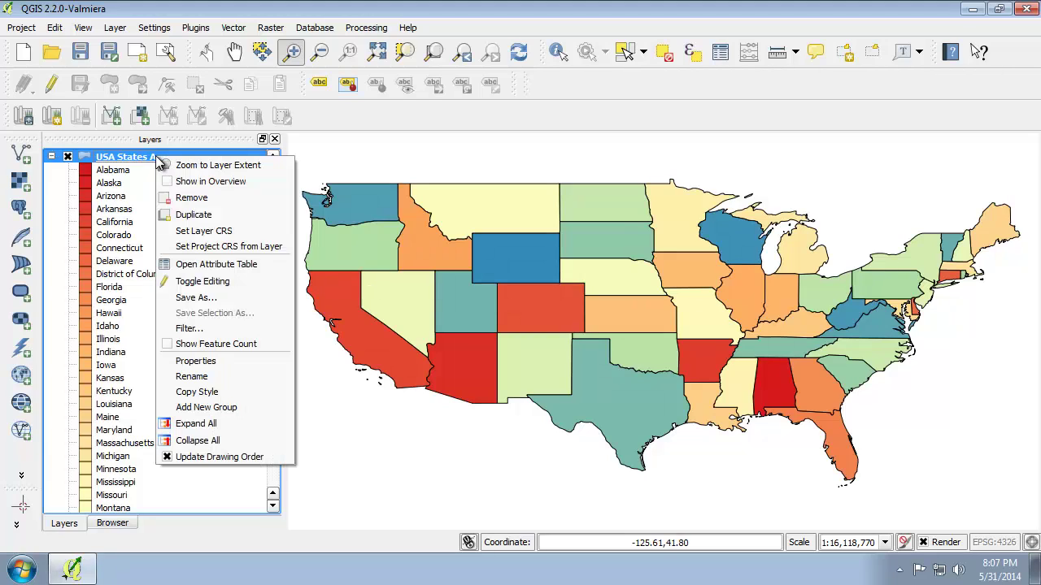
pyautogui.click(231, 365)
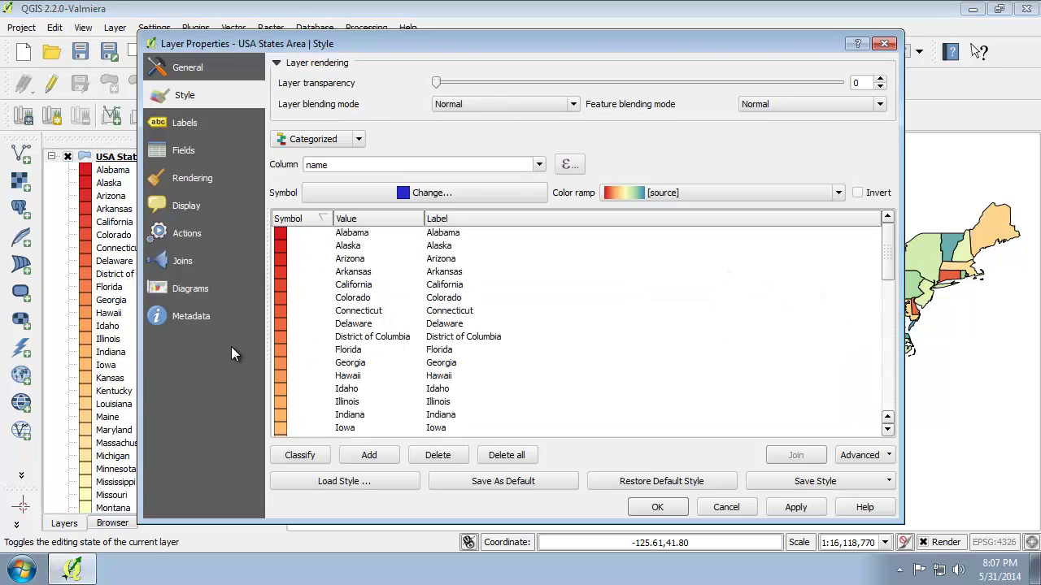
pyautogui.click(478, 196)
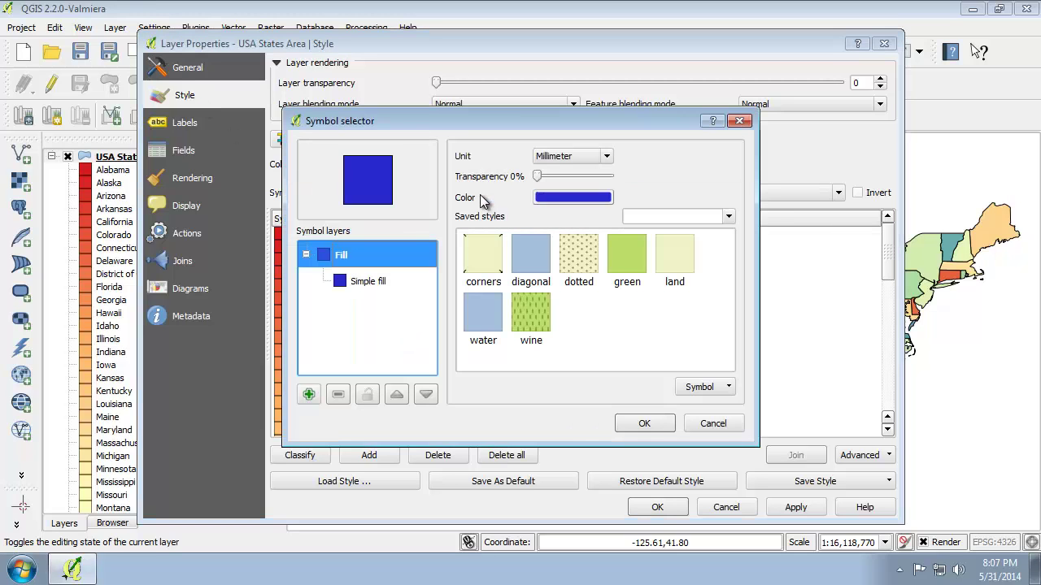
pyautogui.click(383, 281)
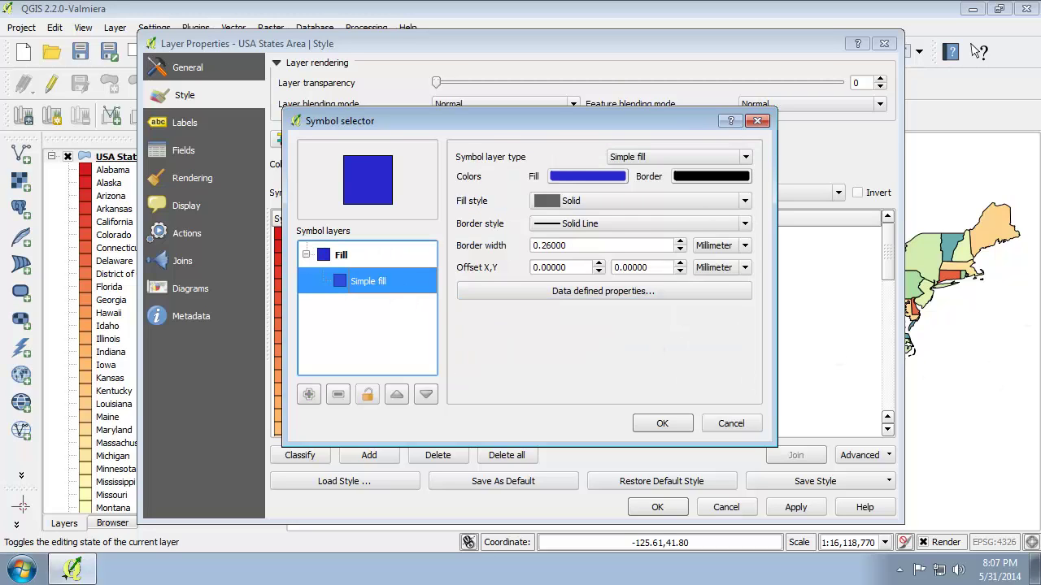
pyautogui.click(561, 245)
pyautogui.hotkey('ctrl', 'a')
pyautogui.press('BackSpace')
pyautogui.write('.4')
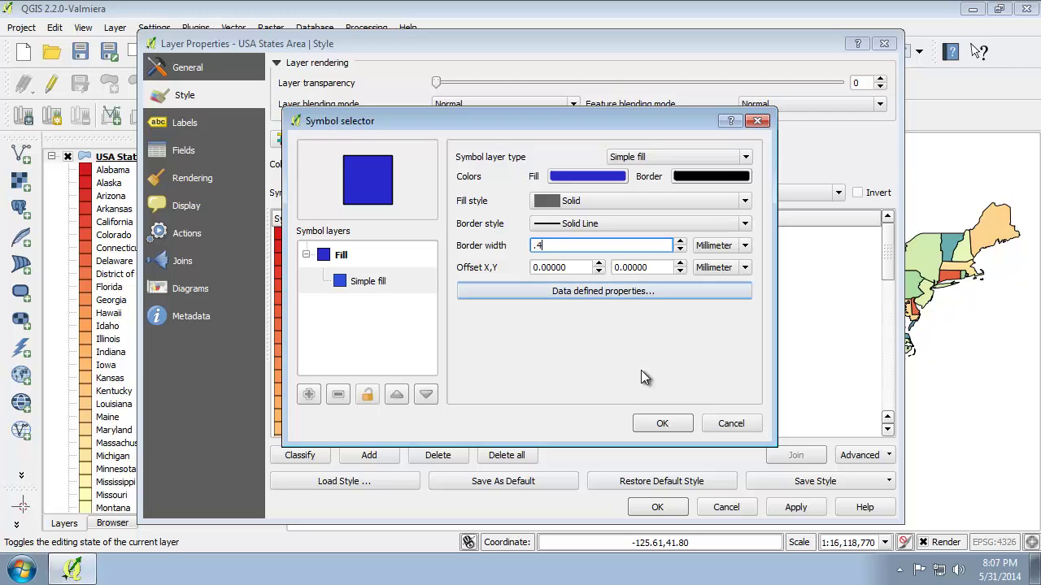
pyautogui.click(662, 424)
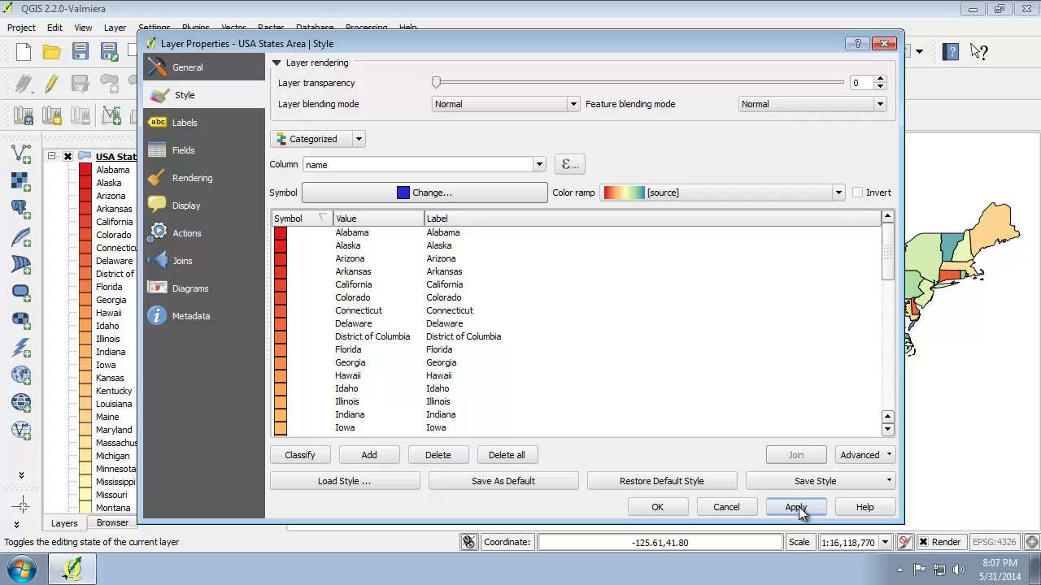
pyautogui.click(659, 506)
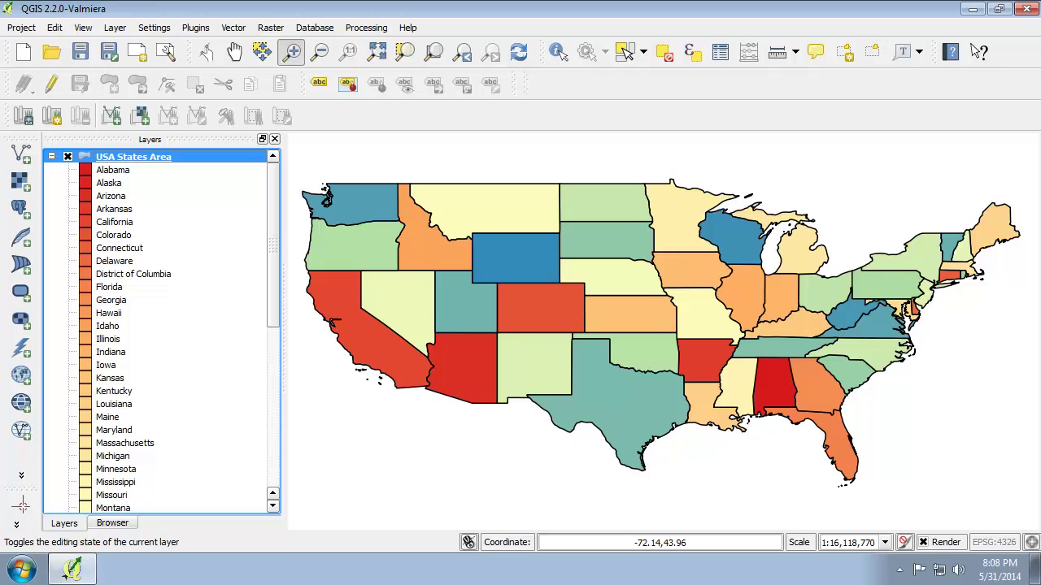
# - Reopen the USA States Area Style page and scroll the category list down to Wyoming
pyautogui.doubleClick(149, 155)
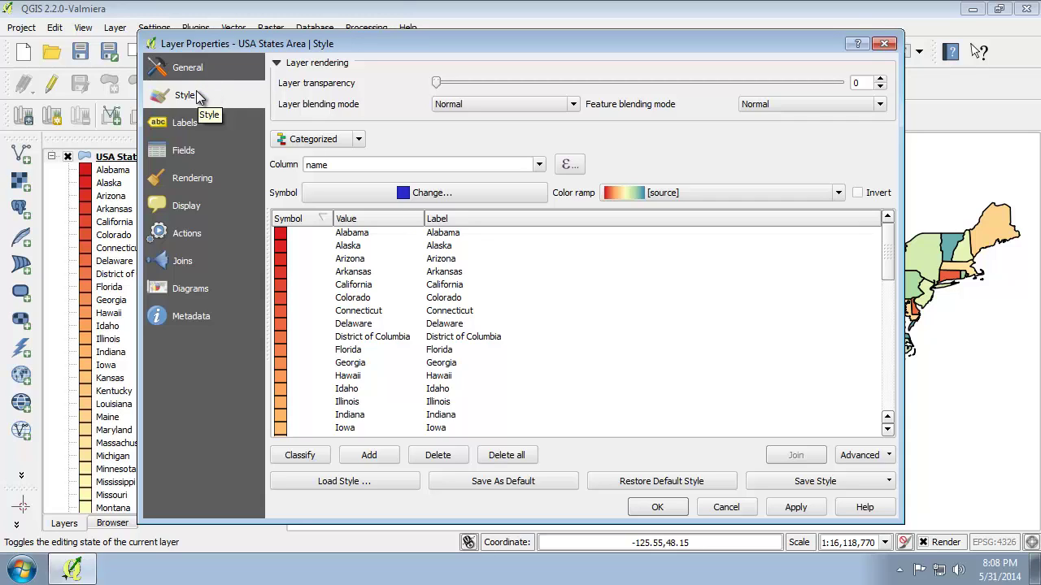
pyautogui.moveTo(683, 40); pyautogui.dragTo(337, 77)
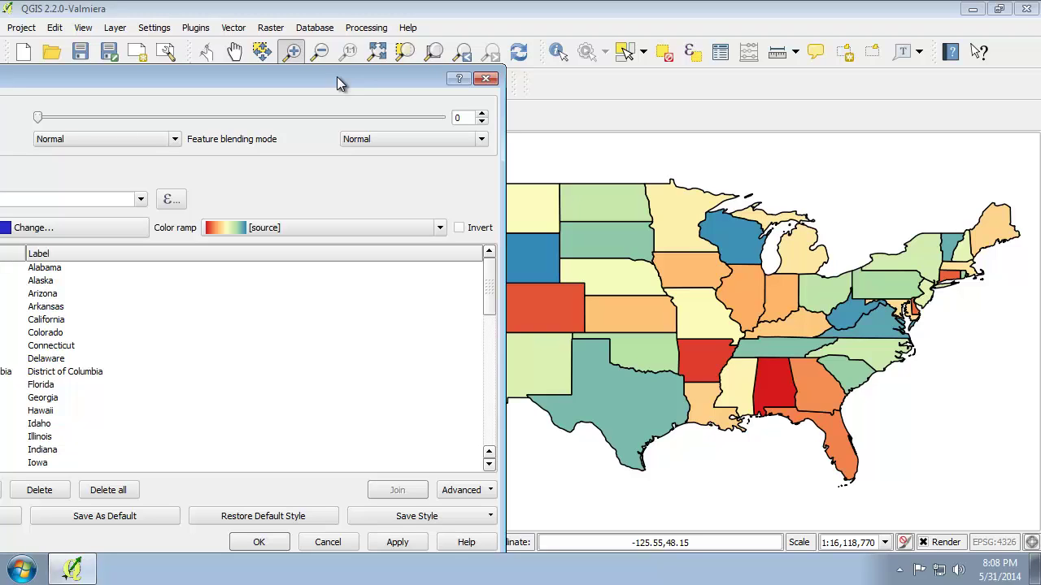
pyautogui.moveTo(337, 76); pyautogui.dragTo(670, 20)
pyautogui.moveTo(817, 217); pyautogui.dragTo(827, 352)
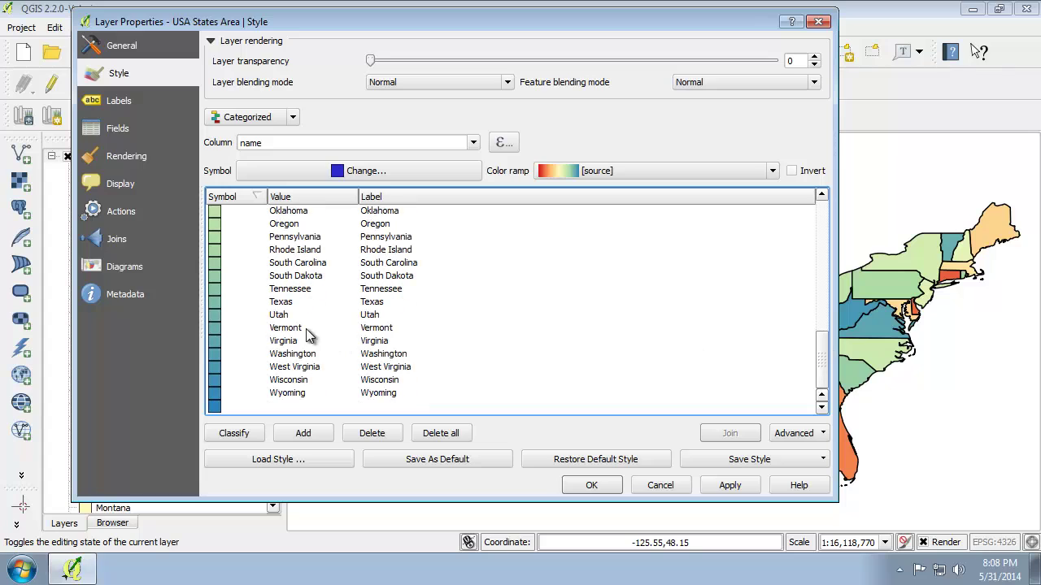
# - Check Texas's fill colour values without changing them
pyautogui.doubleClick(216, 303)
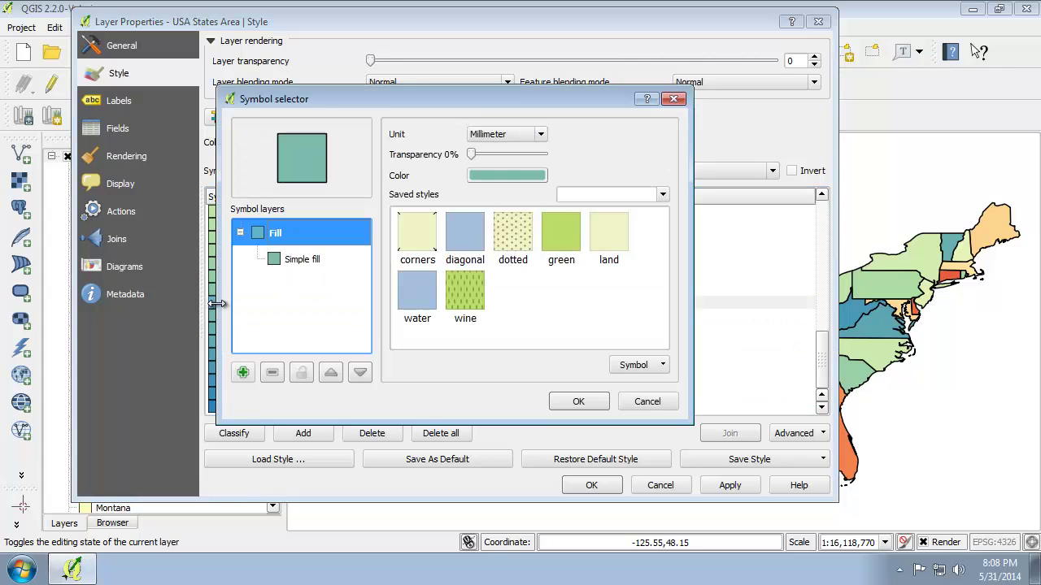
pyautogui.click(484, 175)
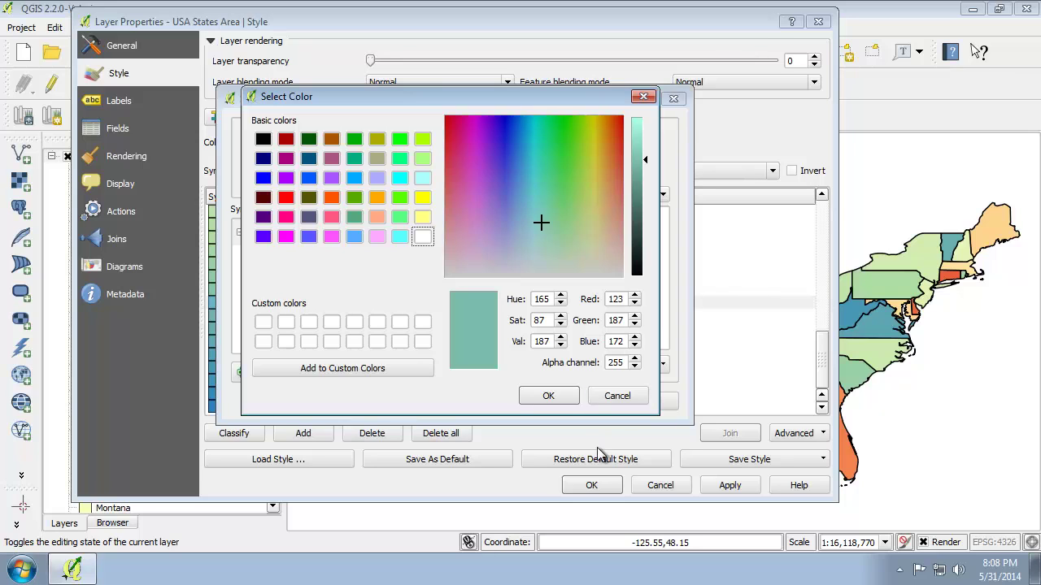
pyautogui.click(570, 397)
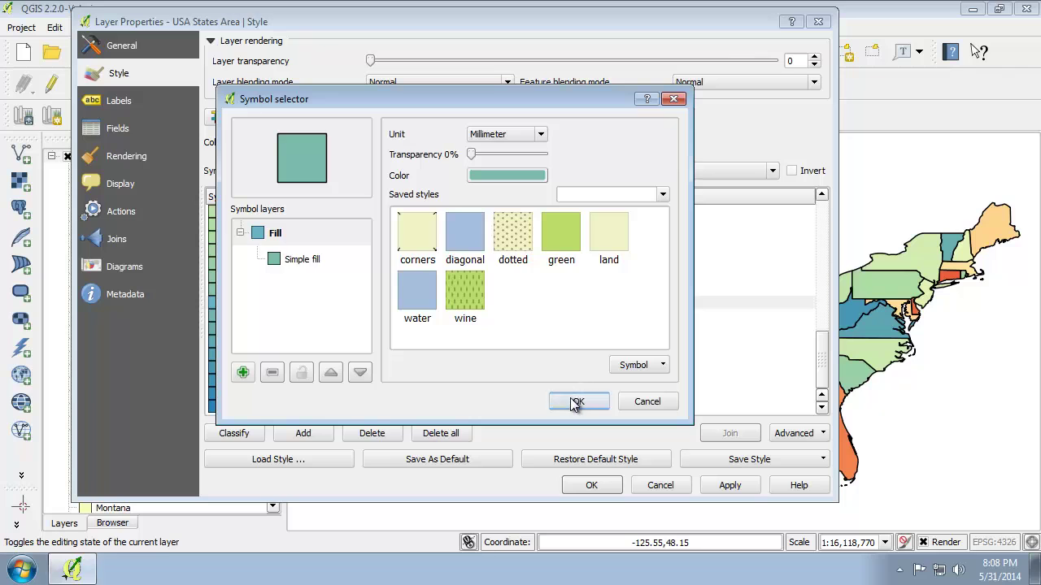
pyautogui.click(575, 398)
pyautogui.moveTo(826, 361); pyautogui.dragTo(812, 271)
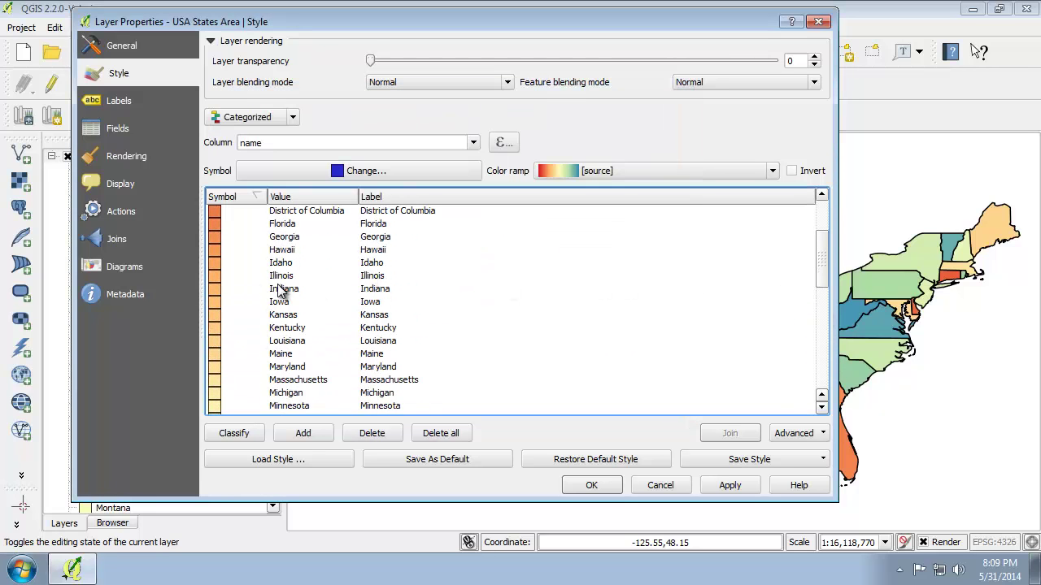
# - Set Illinois's fill to RGB 123, 187, 172 and apply it to the map
pyautogui.doubleClick(216, 277)
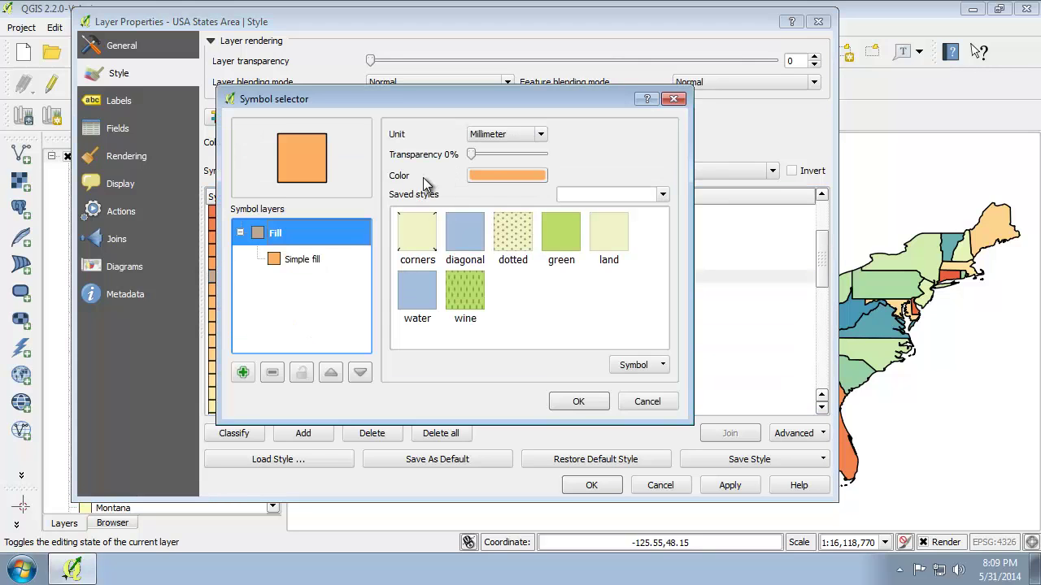
pyautogui.click(490, 175)
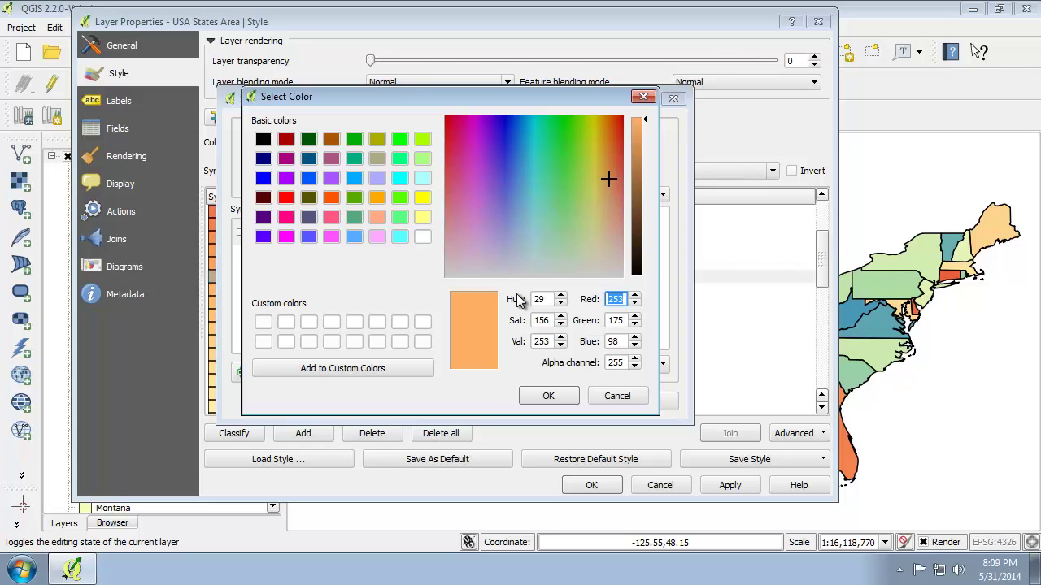
pyautogui.write('123')
pyautogui.press('Tab')
pyautogui.write('187')
pyautogui.press('Tab')
pyautogui.write('172')
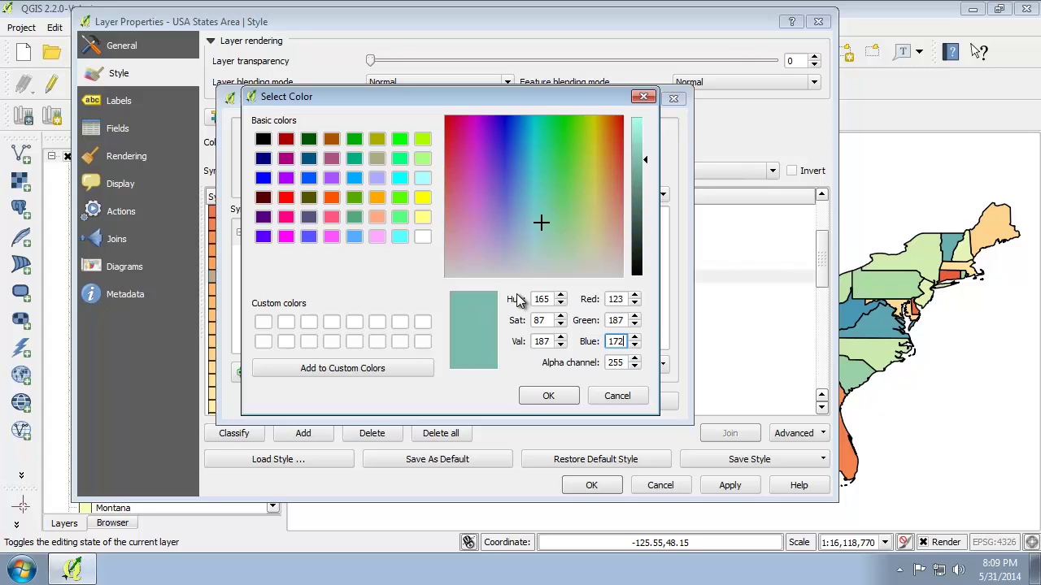
pyautogui.press('Return')
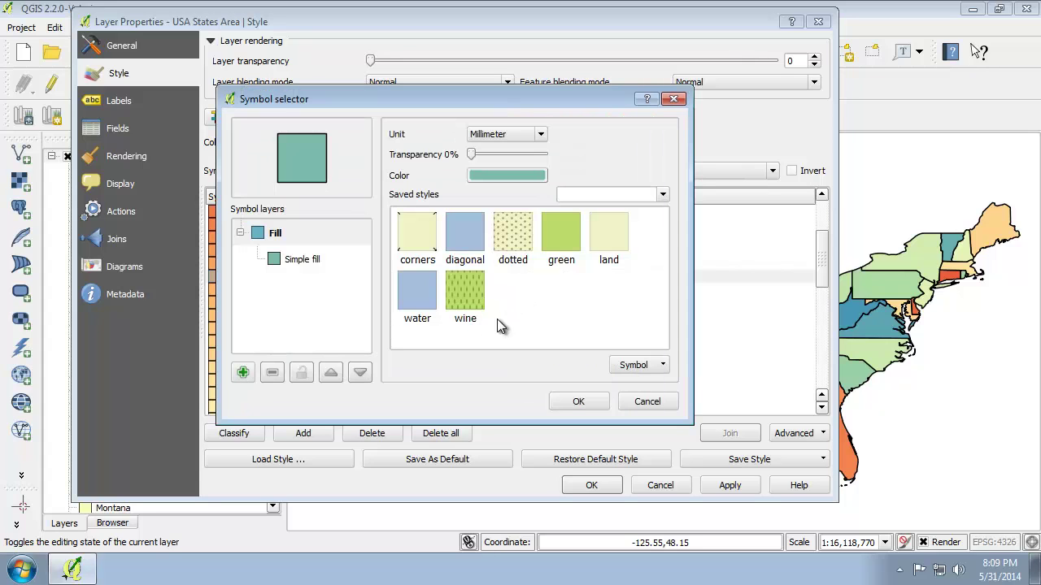
pyautogui.click(578, 401)
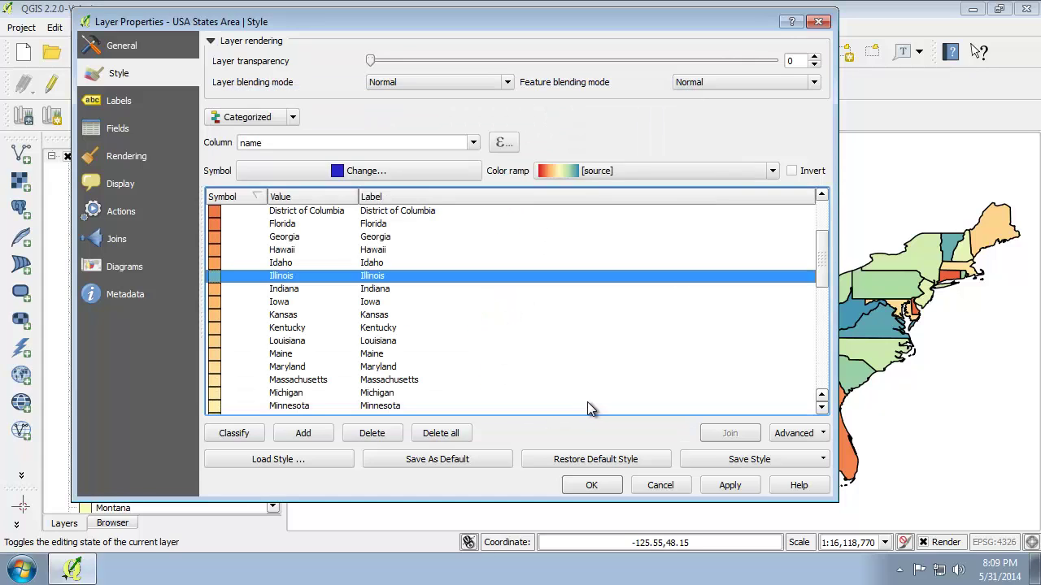
pyautogui.click(223, 290)
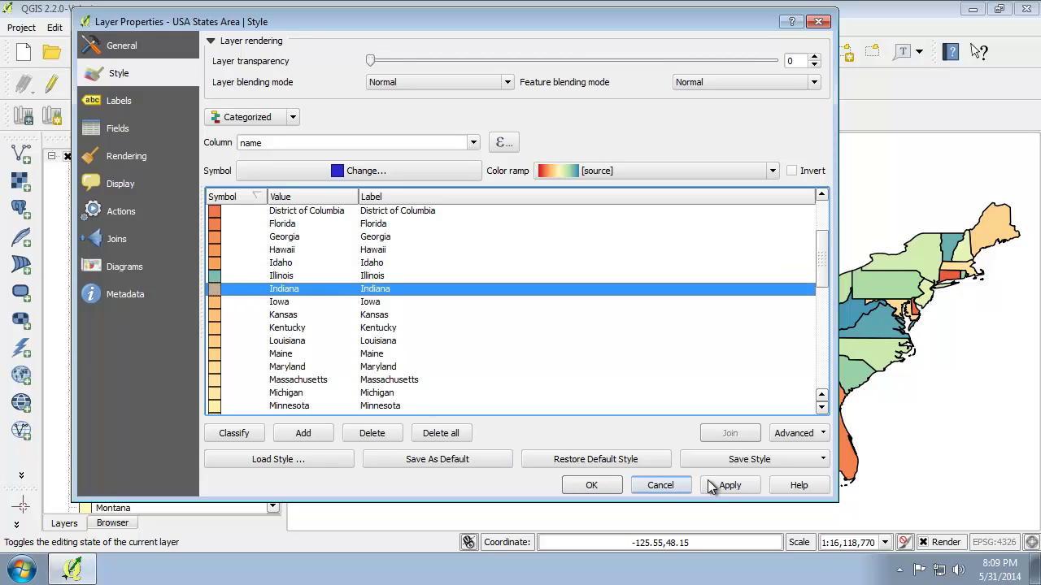
pyautogui.click(729, 486)
pyautogui.moveTo(705, 27); pyautogui.dragTo(393, 47)
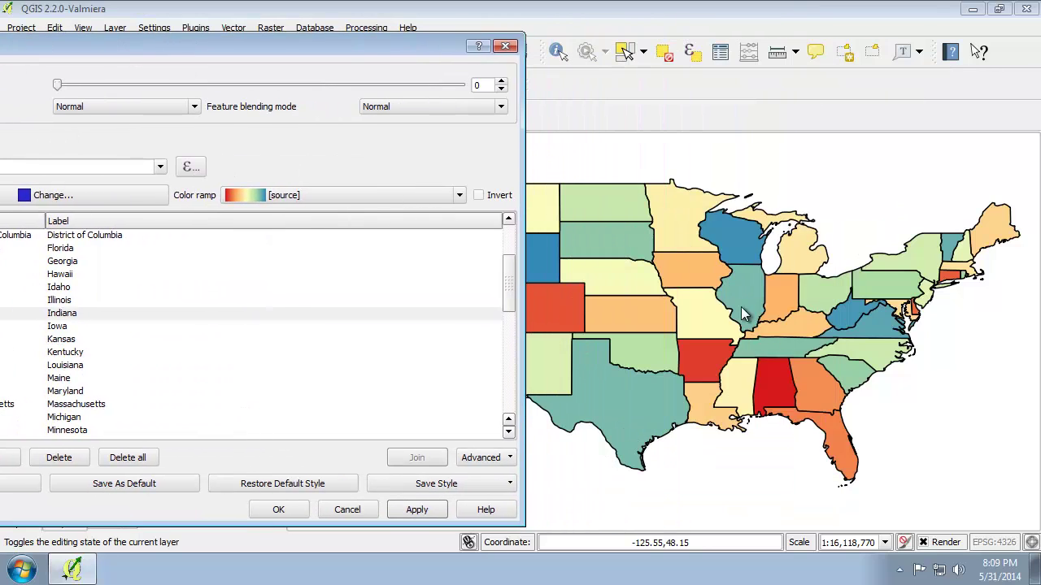
# - Return the Layer Properties dialog to view and close it, keeping the adjusted colours
pyautogui.moveTo(303, 43); pyautogui.dragTo(705, 35)
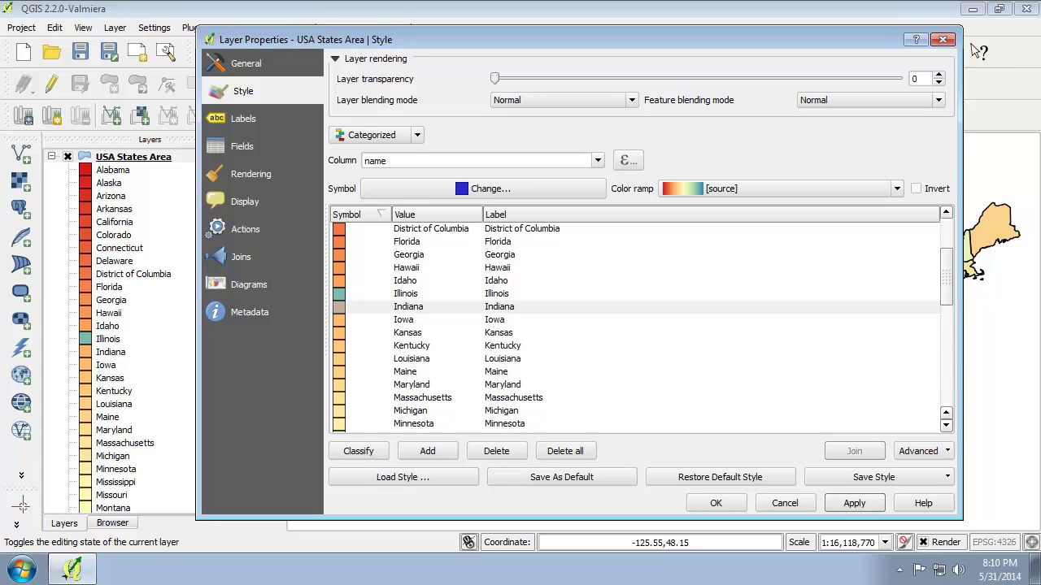
pyautogui.click(714, 504)
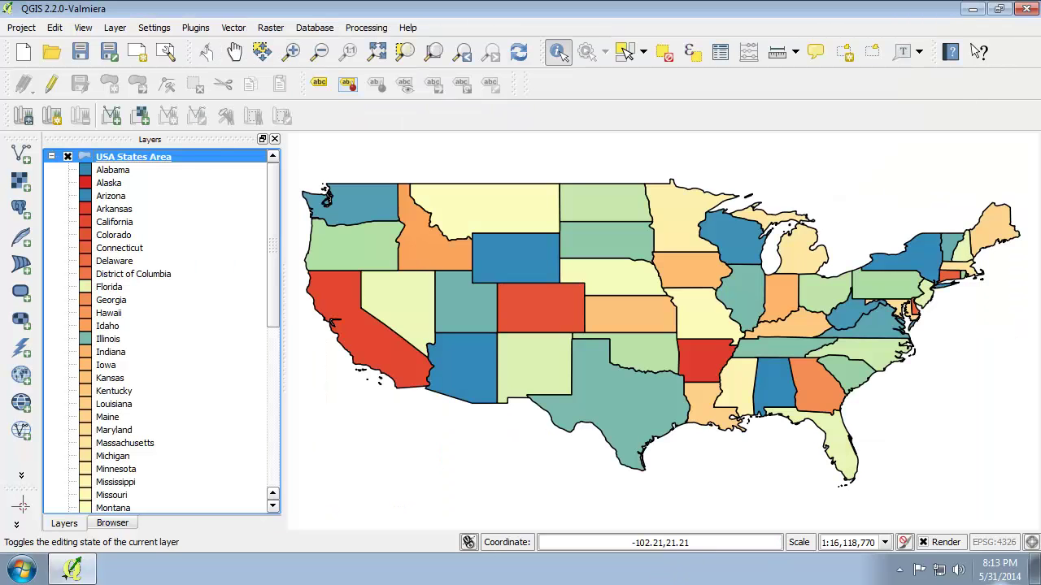